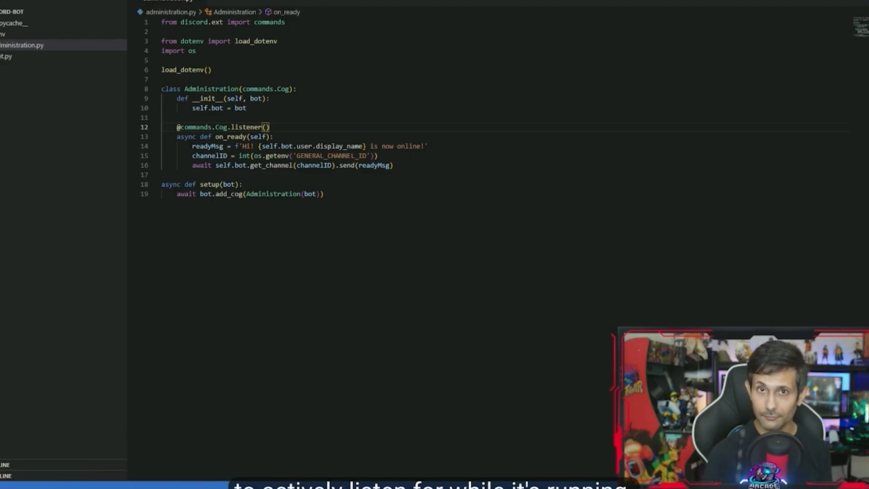
Capture the Python code shown in the YouTube video as text and paste it into discord-bot.py in Visual Studio Code
{"action": "left_click", "coordinate": [495, 214]}
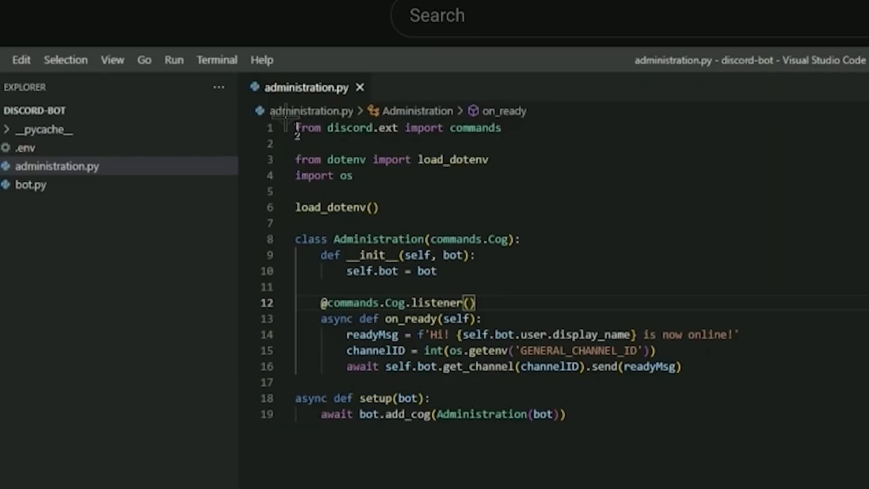
{"action": "left_click_drag", "start_coordinate": [285, 116], "coordinate": [742, 437]}
{"action": "key", "text": "super+Tab"}
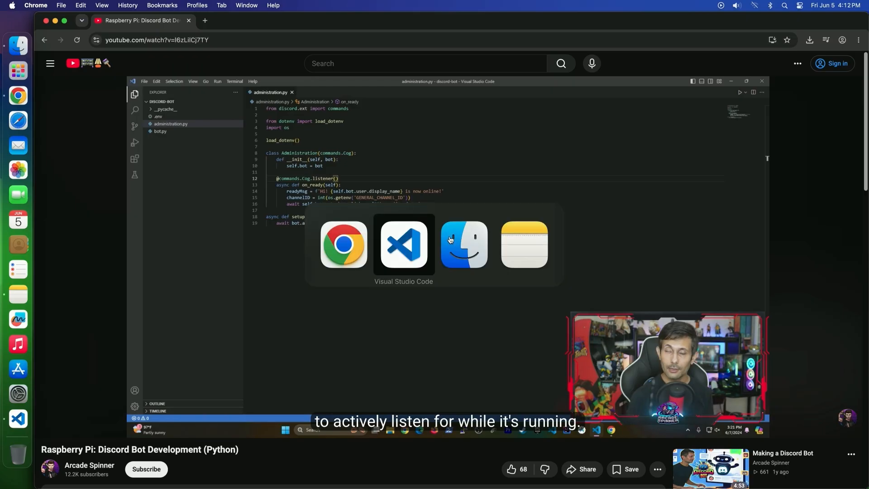
{"action": "right_click", "coordinate": [261, 97]}
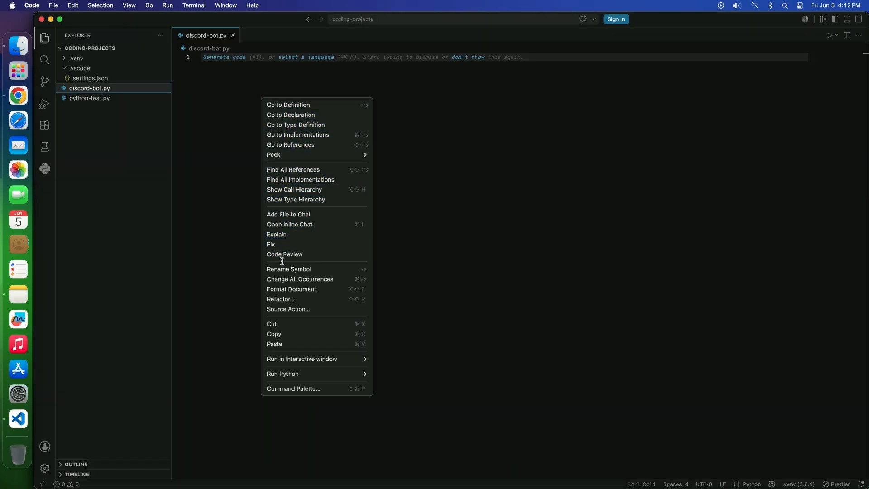
{"action": "left_click", "coordinate": [281, 344]}
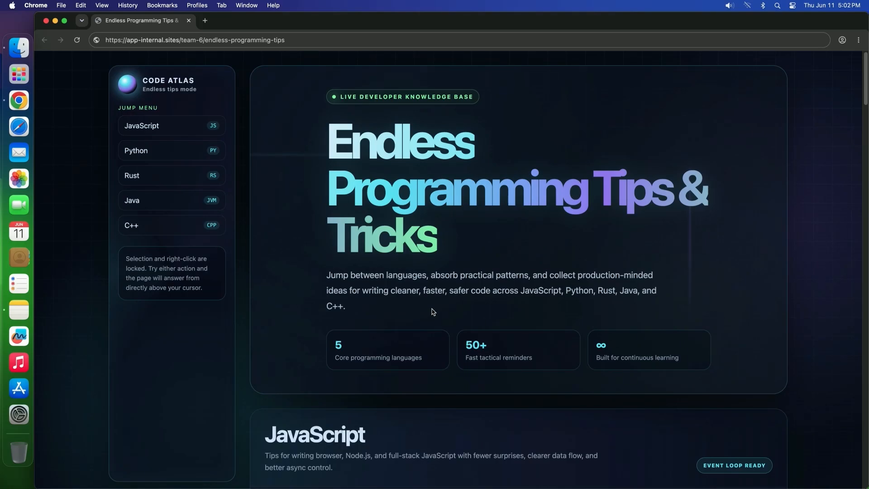
Try to select and copy the "Default to context managers" text in the Python section of the programming tips page
{"action": "scroll", "coordinate": [433, 311], "scroll_direction": "down", "scroll_amount": 3}
{"action": "scroll", "coordinate": [433, 311], "scroll_direction": "down", "scroll_amount": 10}
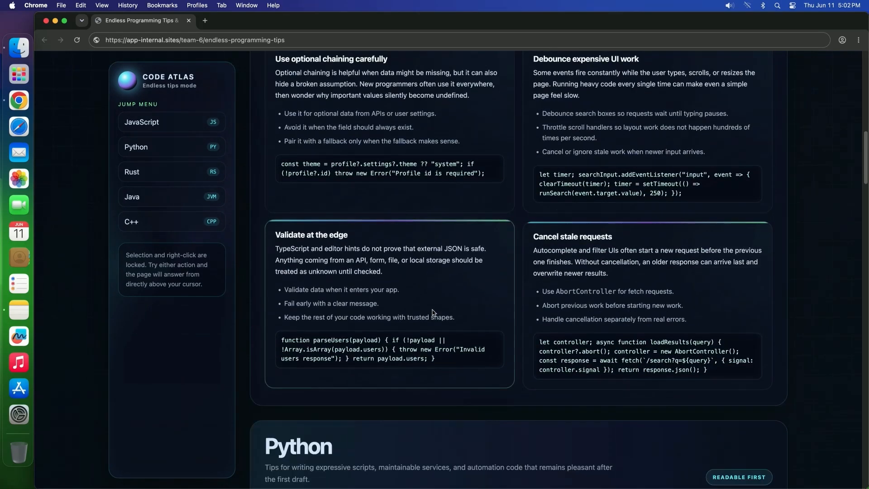
{"action": "scroll", "coordinate": [433, 312], "scroll_direction": "down", "scroll_amount": 10}
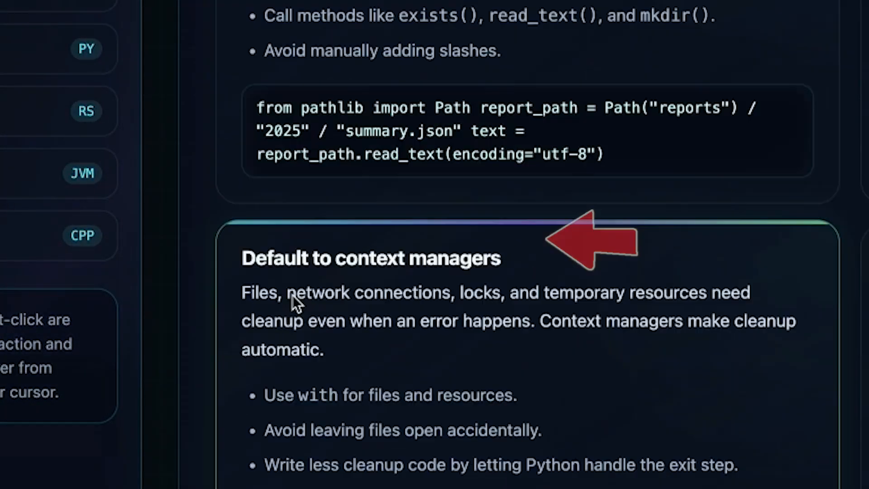
{"action": "right_click", "coordinate": [272, 291]}
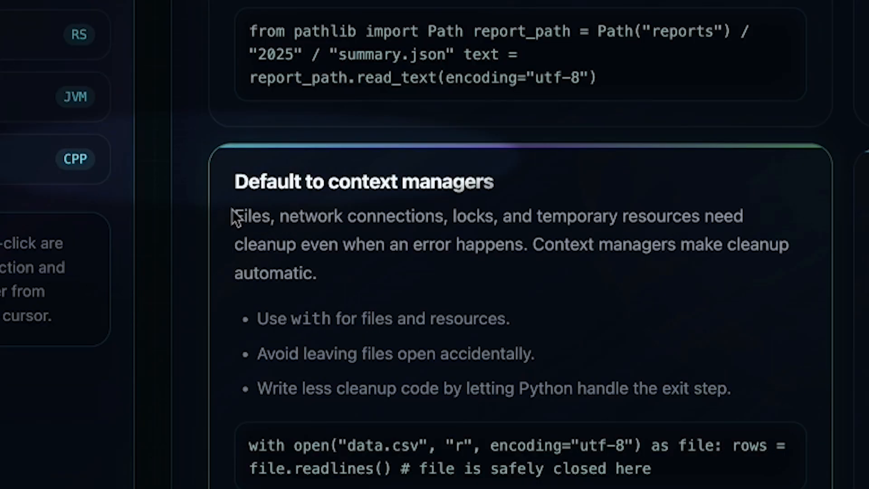
{"action": "left_click_drag", "start_coordinate": [232, 209], "coordinate": [561, 352]}
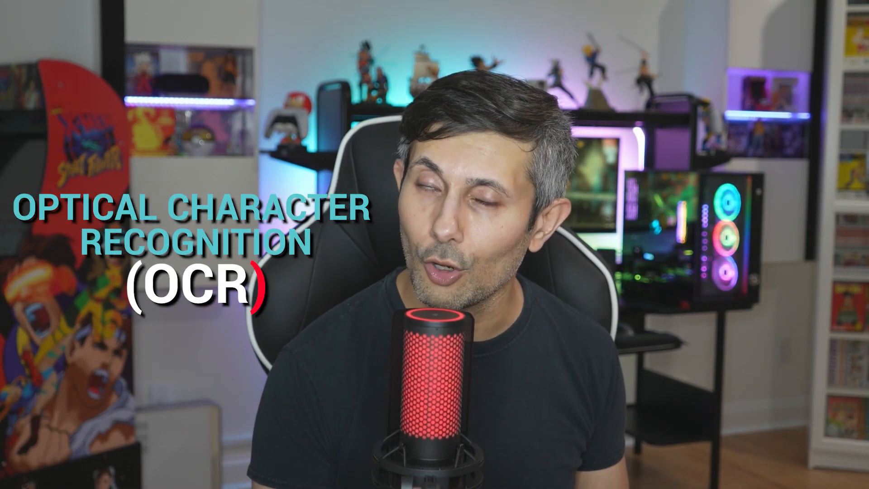
Capture the tip's screen region as text and paste it below the title of the Programming Notebook note in Notes
{"action": "left_click_drag", "start_coordinate": [231, 173], "coordinate": [701, 338]}
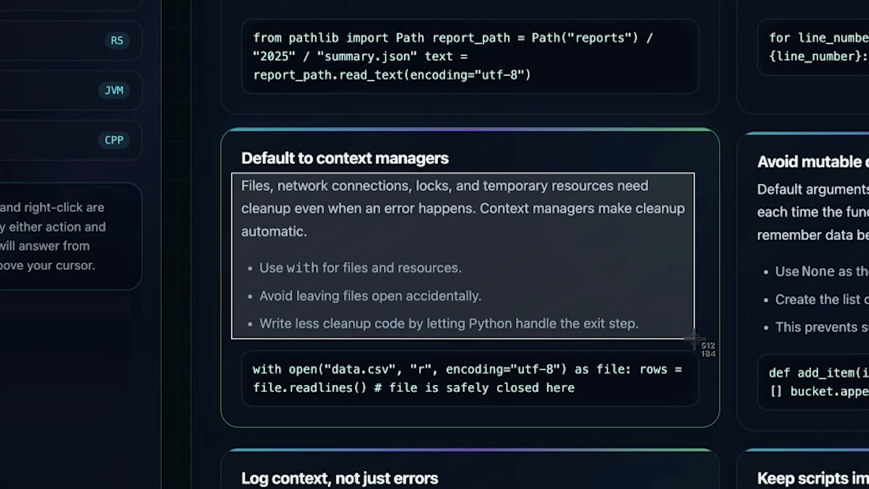
{"action": "key", "text": "super+Tab"}
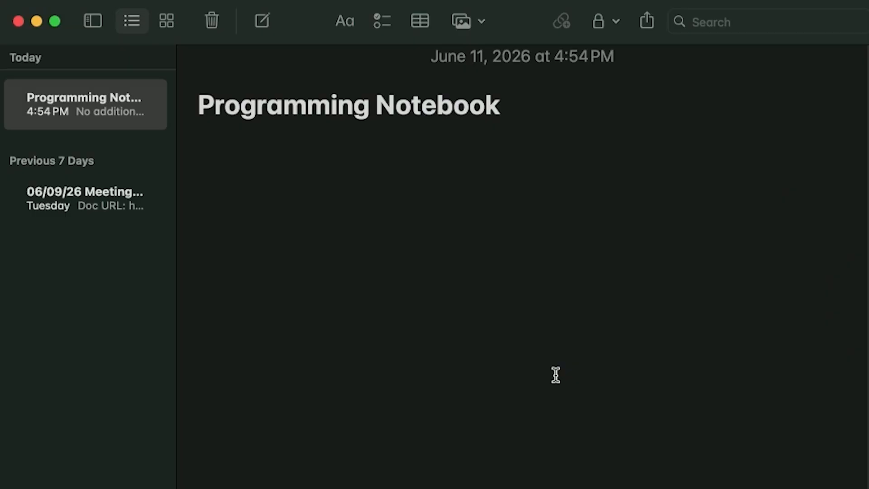
{"action": "left_click", "coordinate": [226, 153]}
{"action": "right_click", "coordinate": [221, 152]}
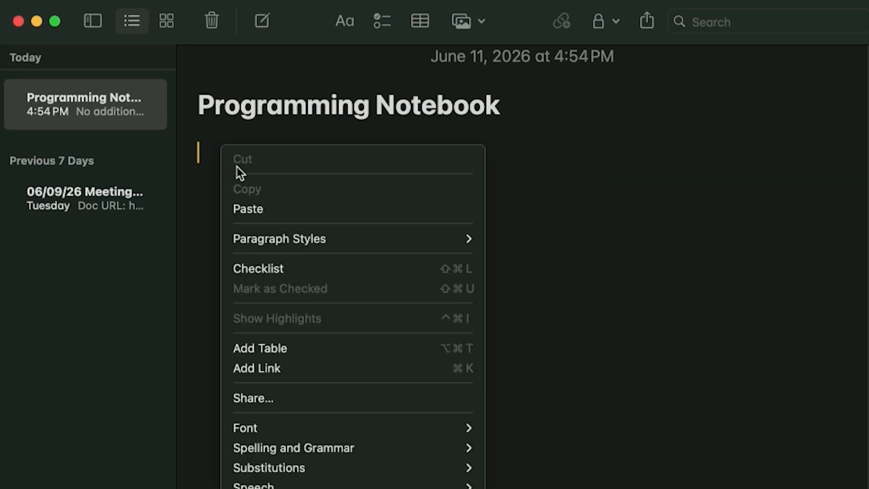
{"action": "left_click", "coordinate": [251, 208]}
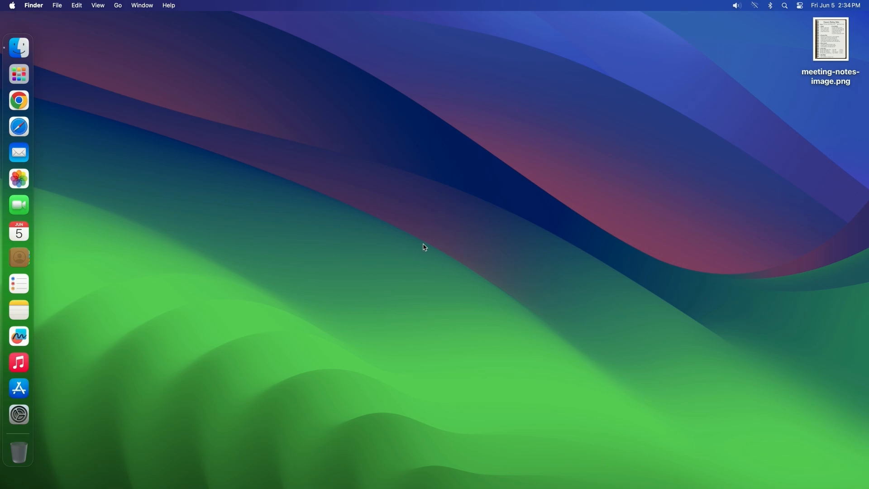
Open Automator and create a new Quick Action document
{"action": "key", "text": "super+space"}
{"action": "type", "text": "au"}
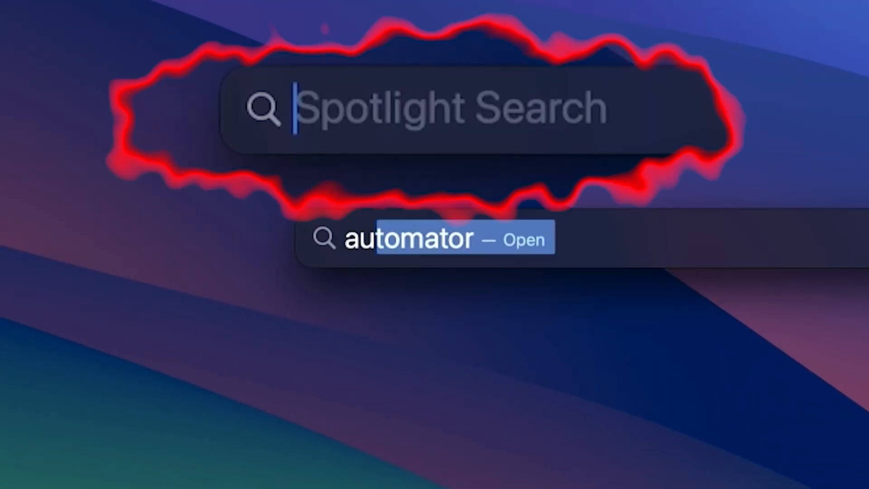
{"action": "type", "text": "tomator"}
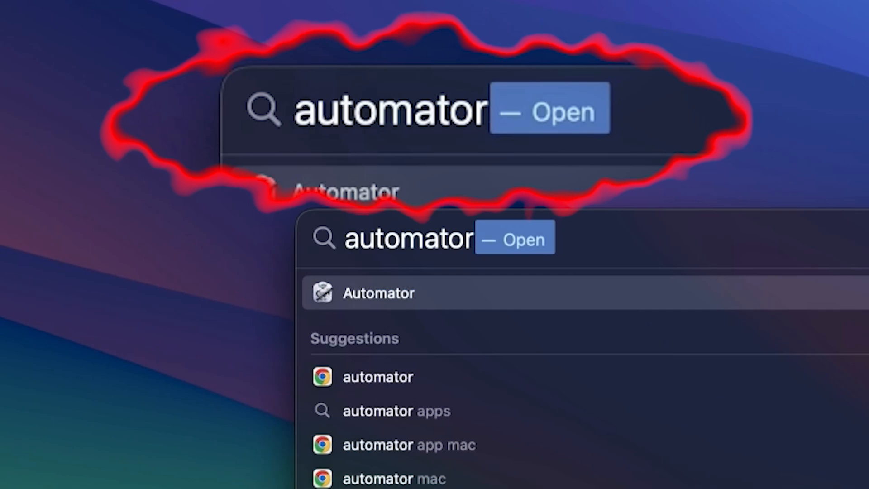
{"action": "key", "text": "Return"}
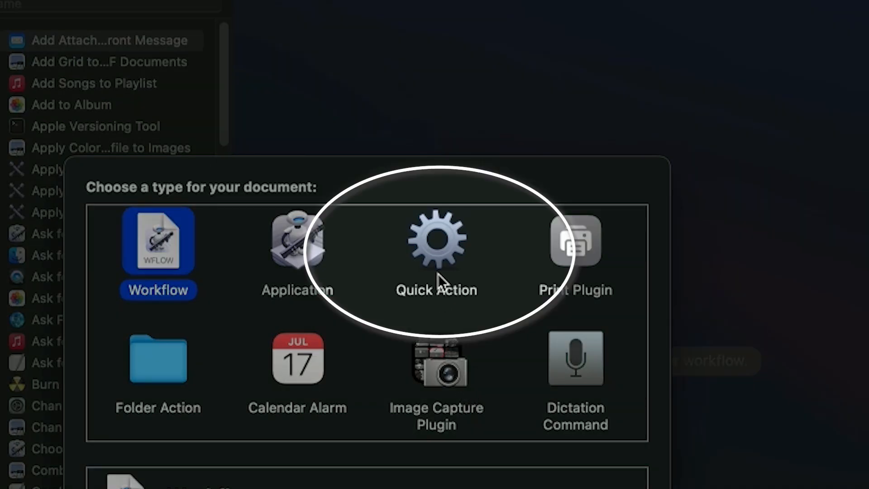
{"action": "left_click", "coordinate": [436, 246]}
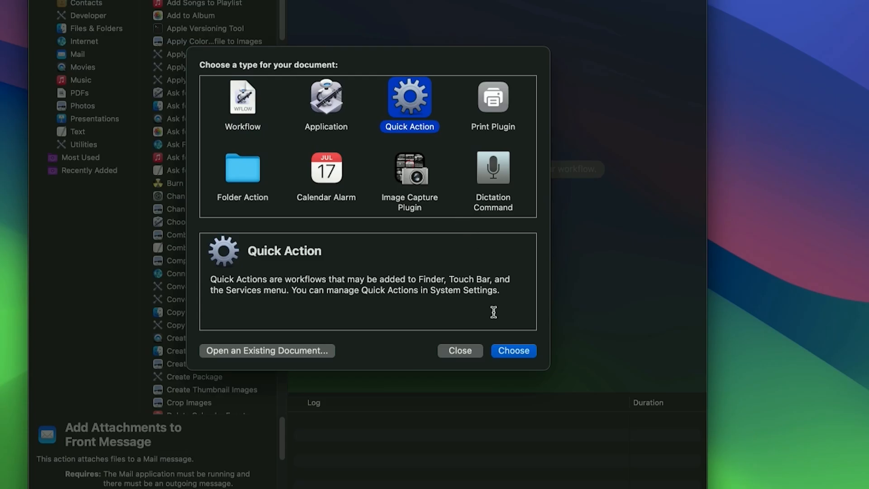
{"action": "left_click", "coordinate": [512, 351]}
Find the Run AppleScript action in the library by searching for AppleScript and add it to the workflow
{"action": "type", "text": "AppleScript"}
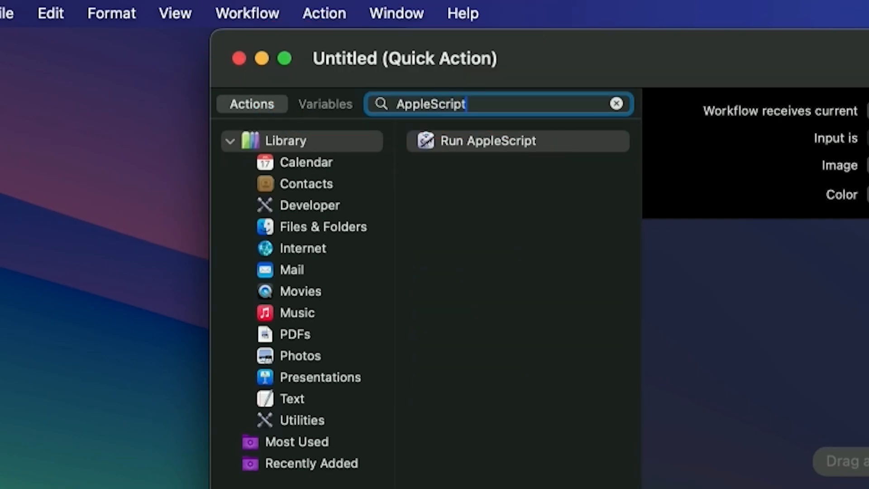
{"action": "left_click_drag", "start_coordinate": [481, 143], "coordinate": [728, 474]}
{"action": "left_click_drag", "start_coordinate": [475, 445], "coordinate": [475, 445]}
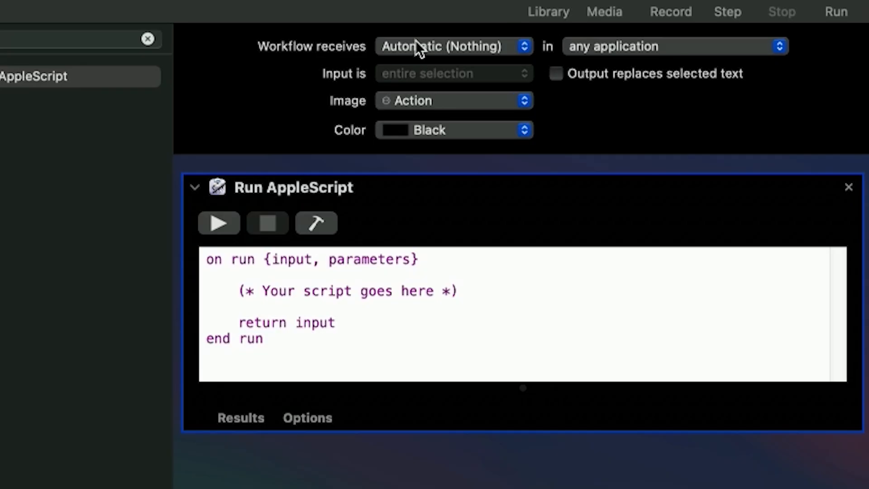
Configure the workflow to receive no input in any application
{"action": "left_click", "coordinate": [415, 45]}
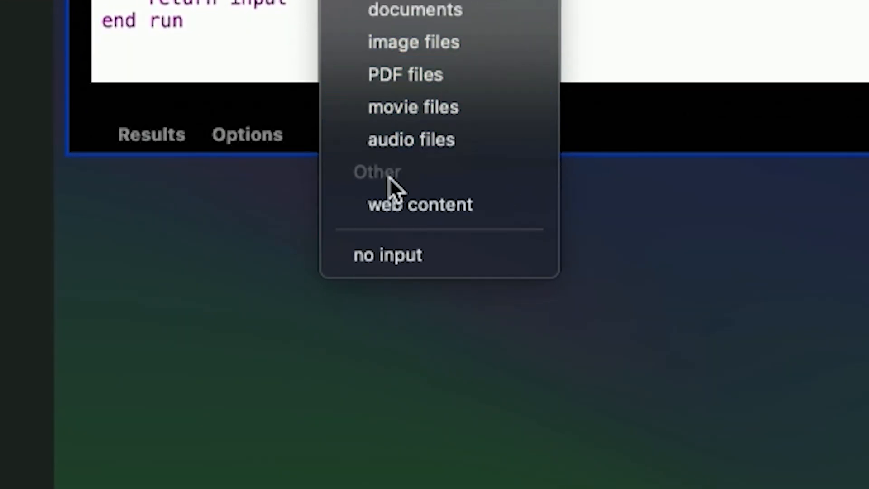
{"action": "left_click", "coordinate": [389, 251]}
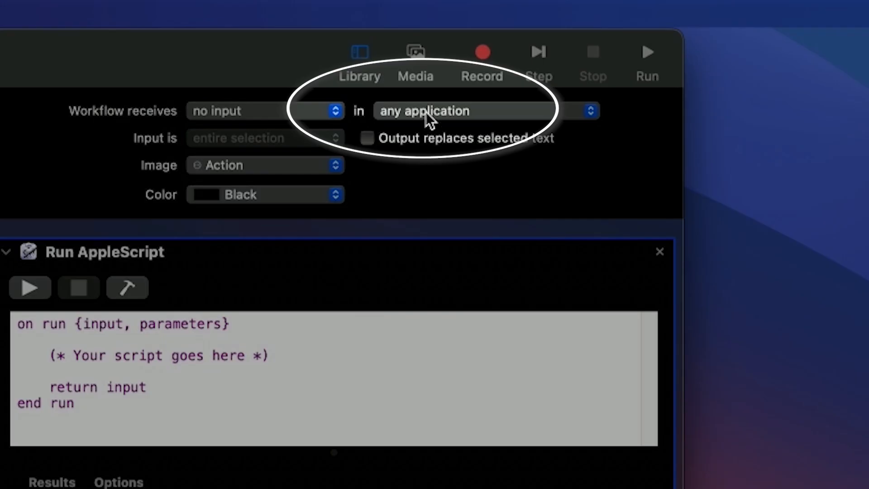
{"action": "left_click", "coordinate": [429, 119]}
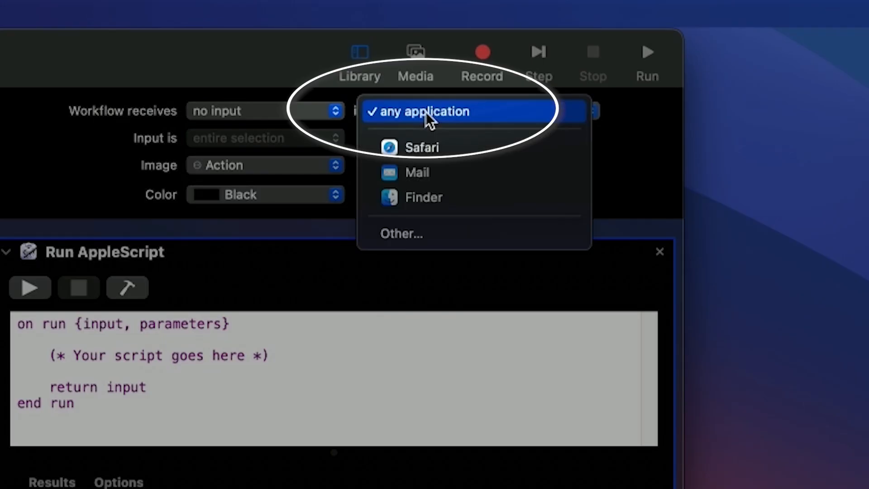
{"action": "left_click", "coordinate": [429, 119]}
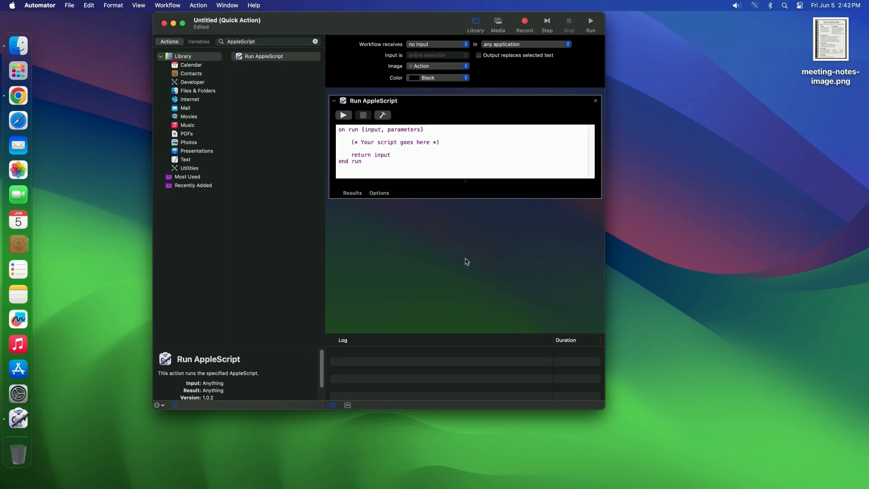
Copy the raw script from its GitHub page and replace the entire default code in the Run AppleScript action with it
{"action": "key", "text": "super+Tab"}
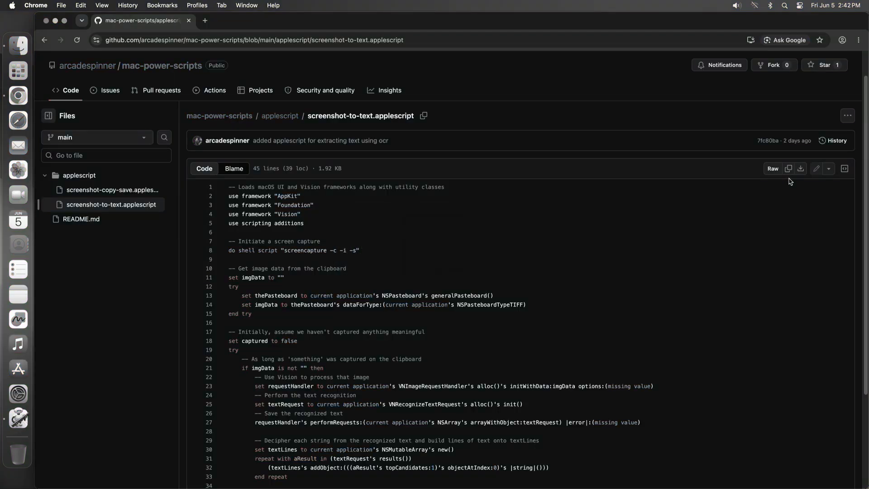
{"action": "left_click", "coordinate": [788, 170]}
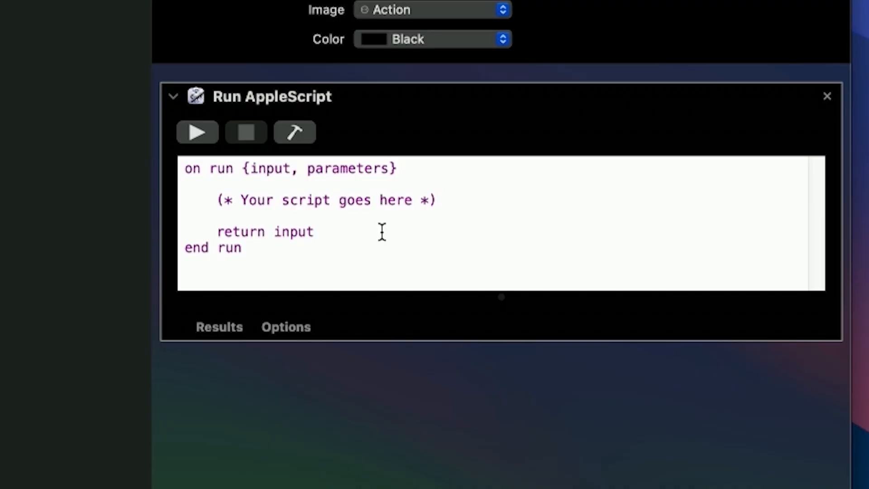
{"action": "key", "text": "super+a"}
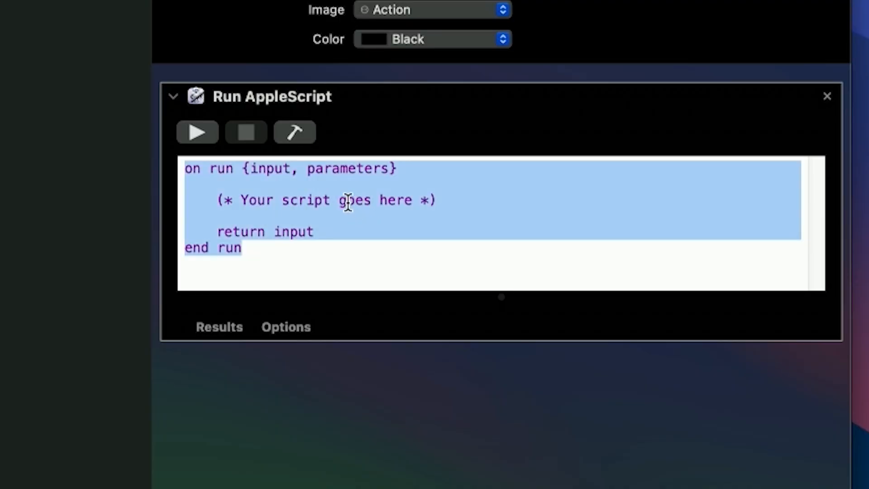
{"action": "right_click", "coordinate": [403, 143]}
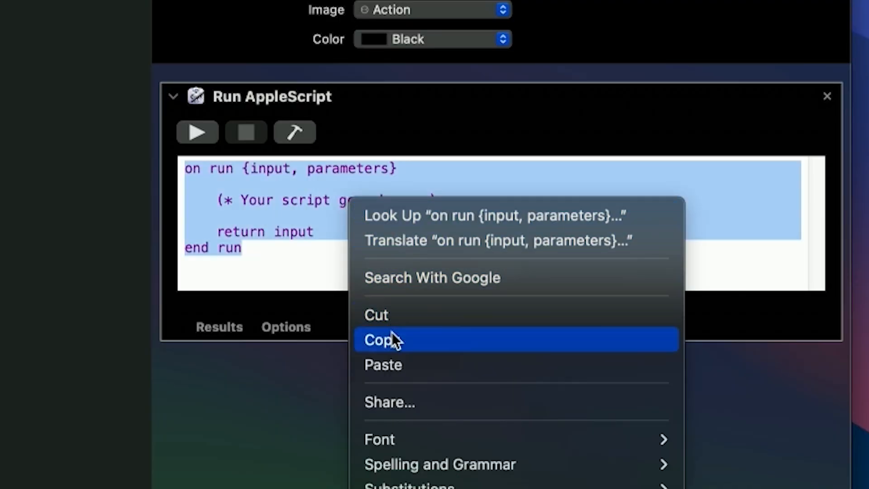
{"action": "left_click", "coordinate": [387, 367]}
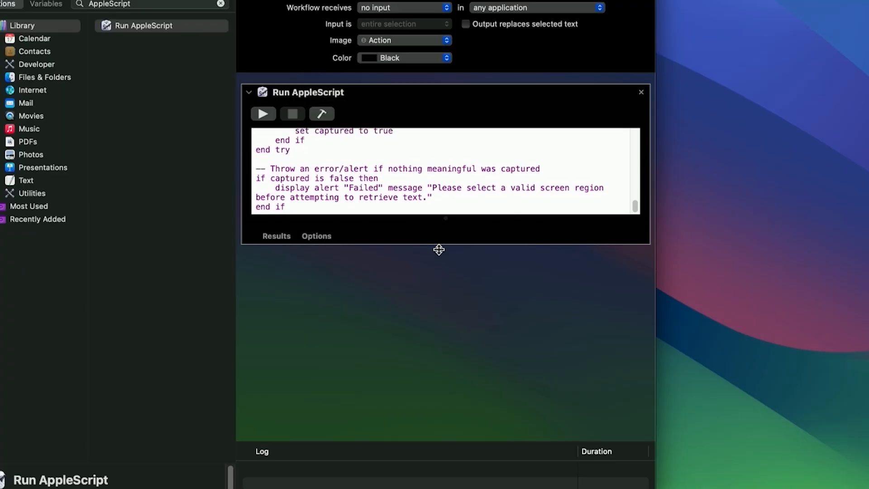
Enlarge the Run AppleScript action's code area and compile the script
{"action": "left_click_drag", "start_coordinate": [438, 249], "coordinate": [432, 437]}
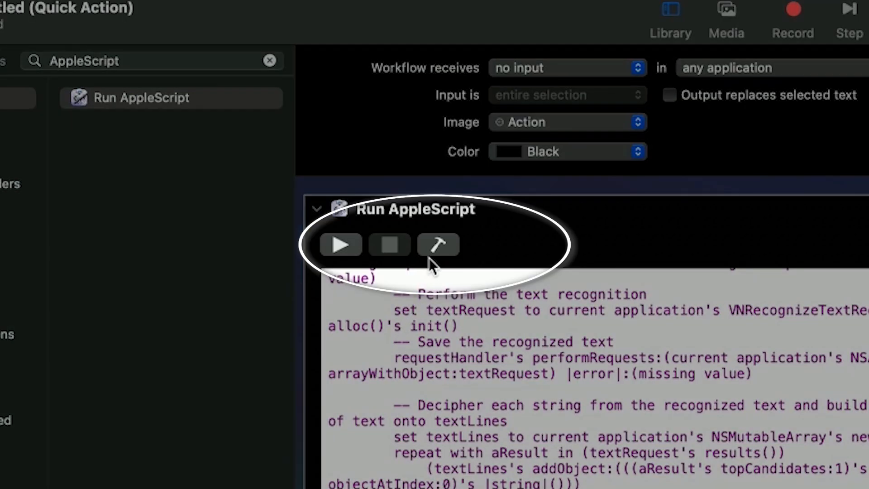
{"action": "left_click", "coordinate": [437, 246]}
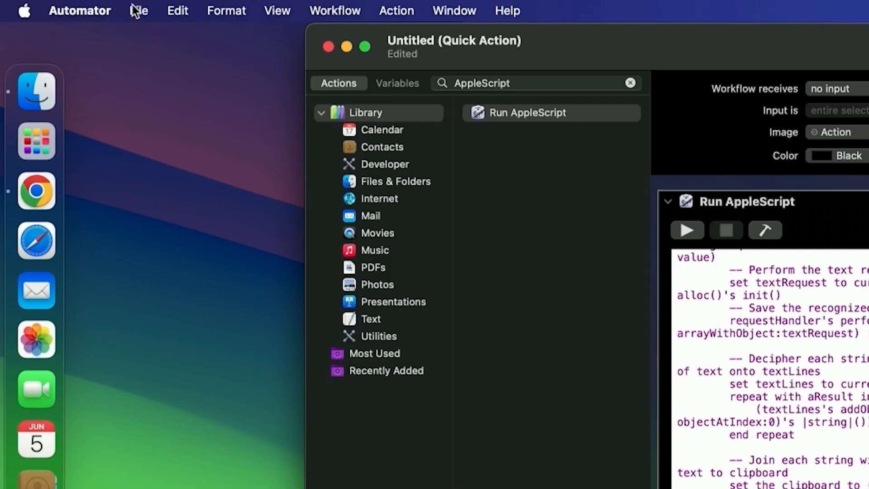
Save the quick action as screenshot-to-text
{"action": "left_click", "coordinate": [135, 11]}
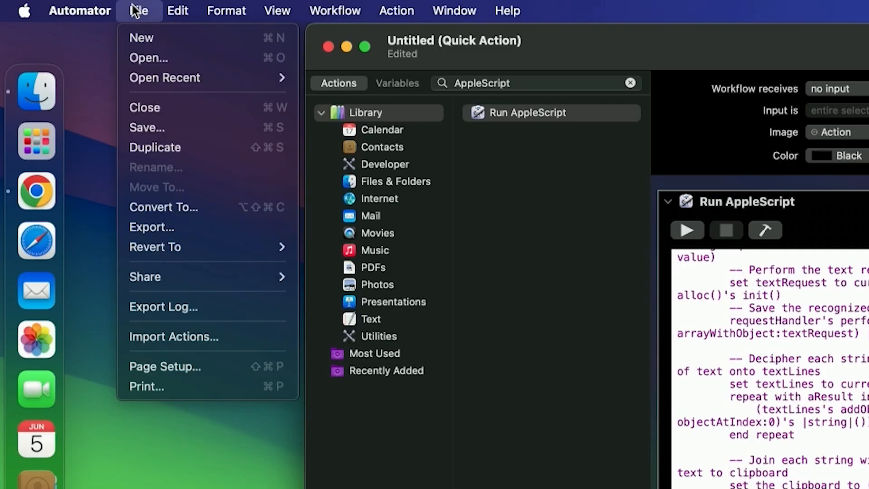
{"action": "left_click", "coordinate": [180, 129]}
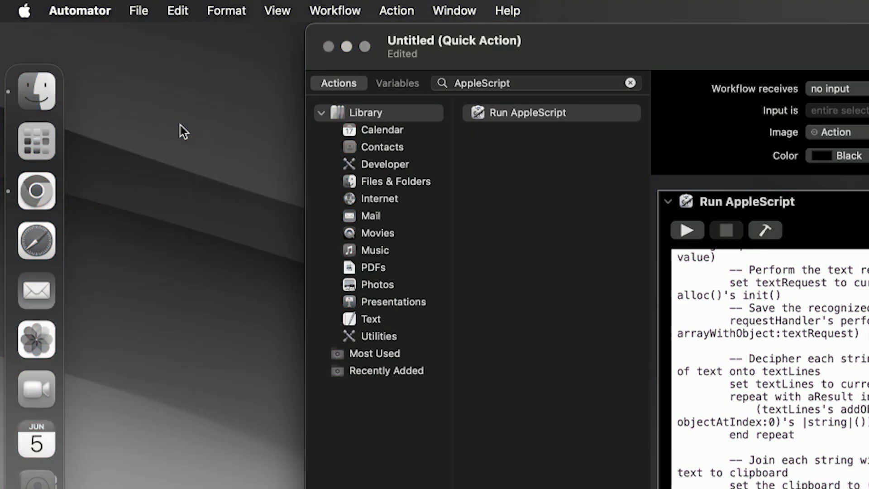
{"action": "type", "text": "scr"}
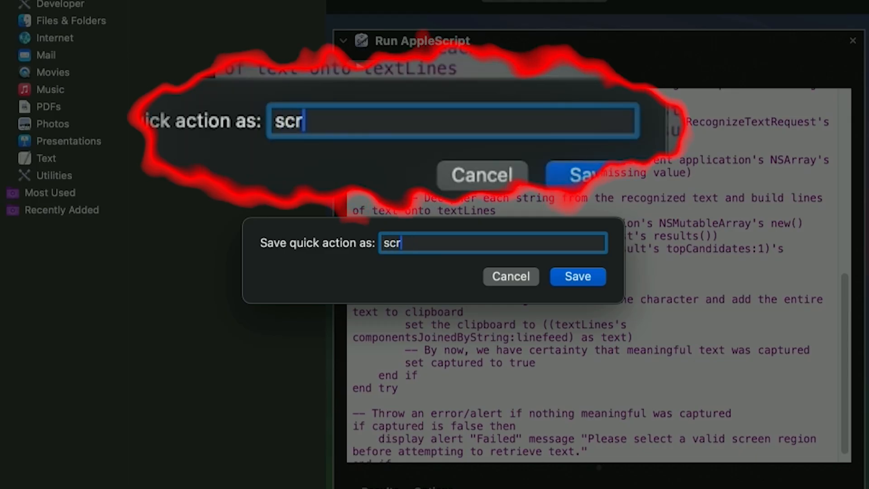
{"action": "type", "text": "eenshot-to-tex"}
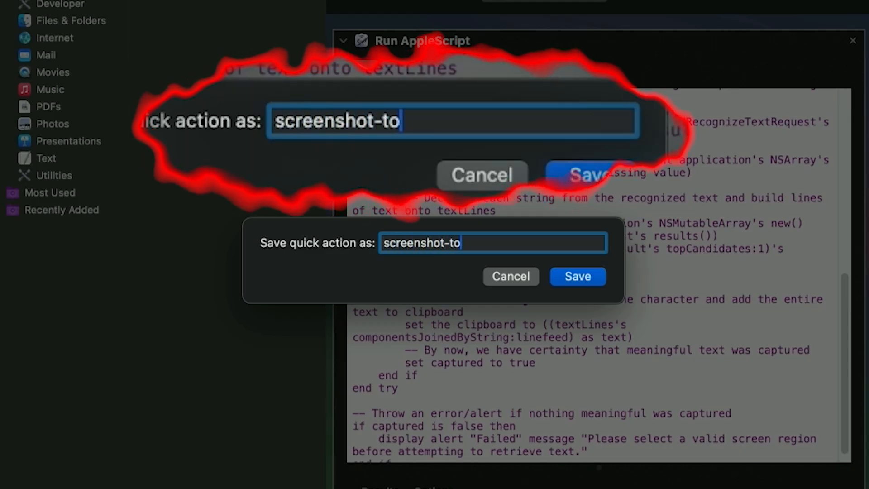
{"action": "type", "text": "t"}
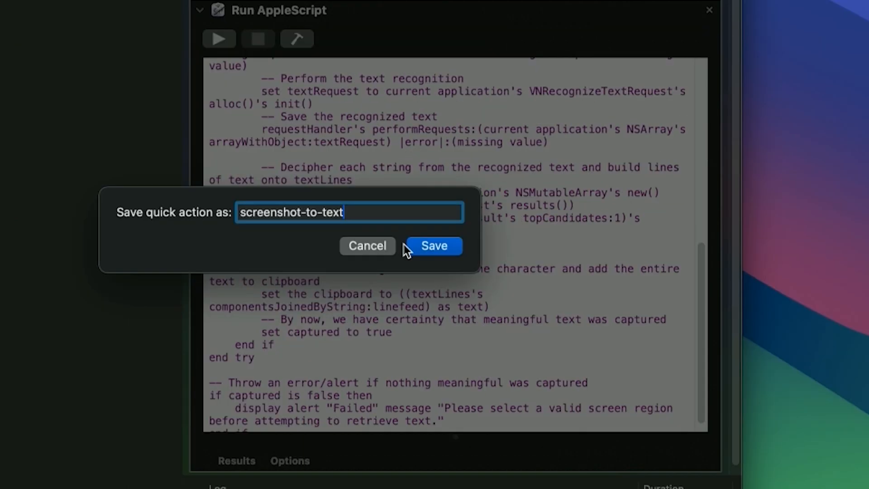
{"action": "left_click", "coordinate": [556, 277]}
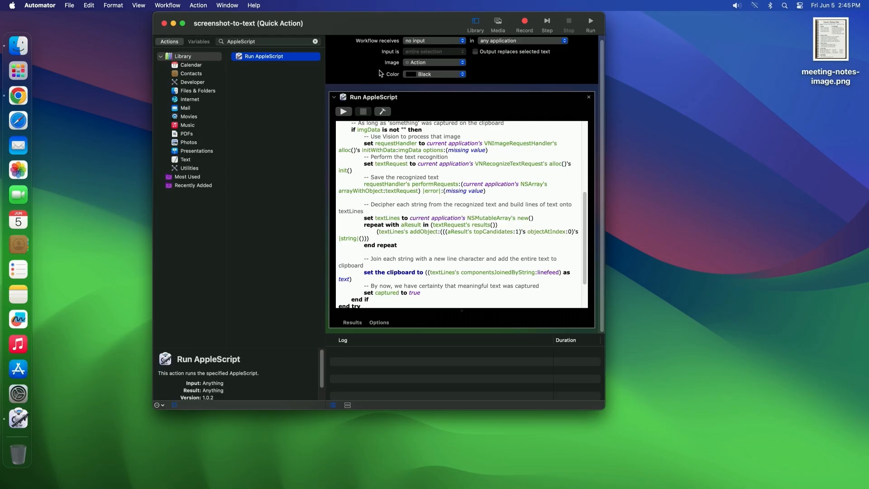
Open the Screen & System Audio Recording permissions under Privacy & Security in System Settings
{"action": "scroll", "coordinate": [454, 218], "scroll_direction": "up", "scroll_amount": 8}
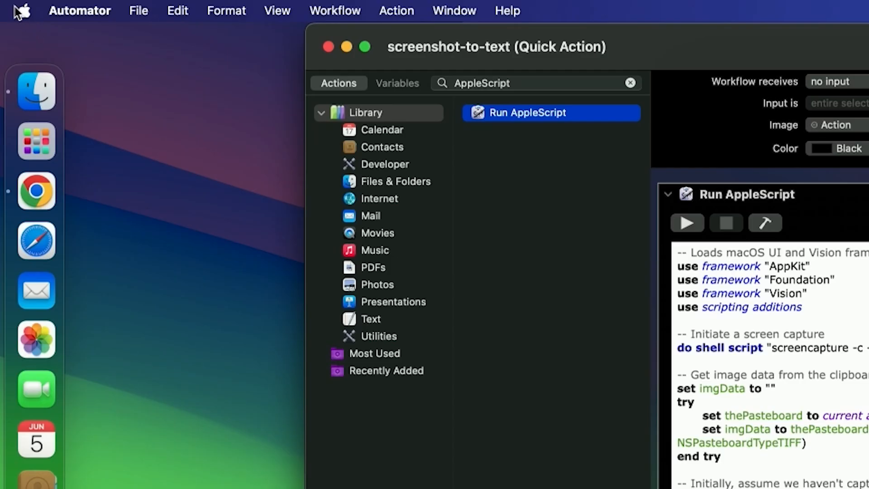
{"action": "left_click", "coordinate": [22, 13]}
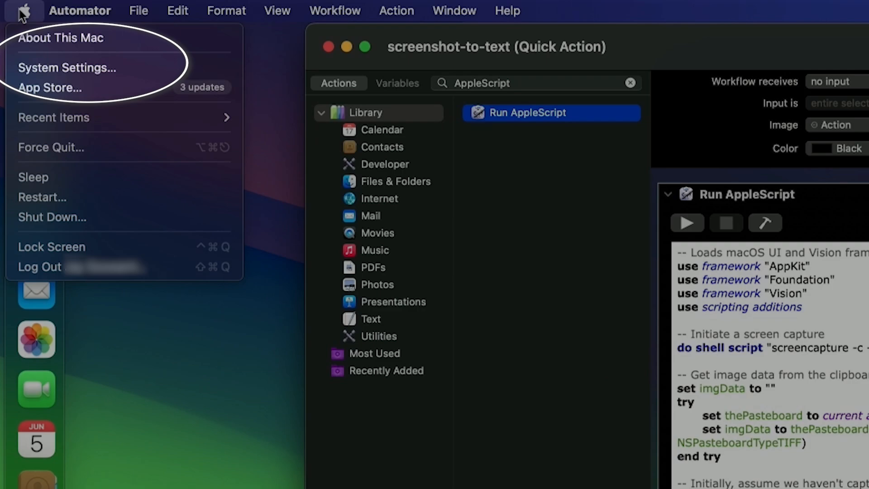
{"action": "left_click", "coordinate": [105, 70]}
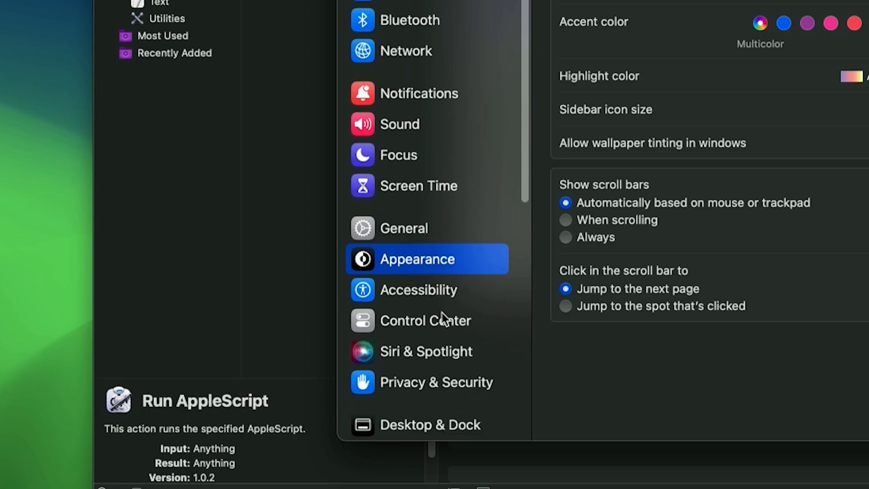
{"action": "scroll", "coordinate": [441, 313], "scroll_direction": "down", "scroll_amount": 5}
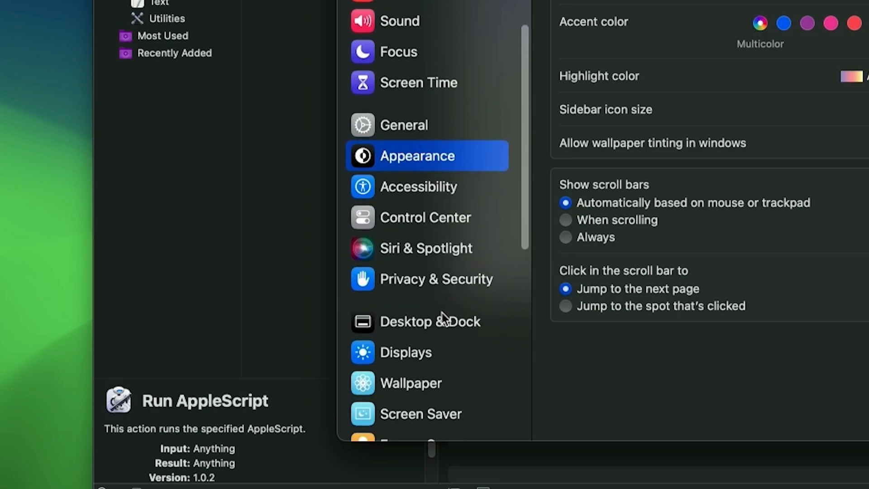
{"action": "left_click", "coordinate": [429, 252]}
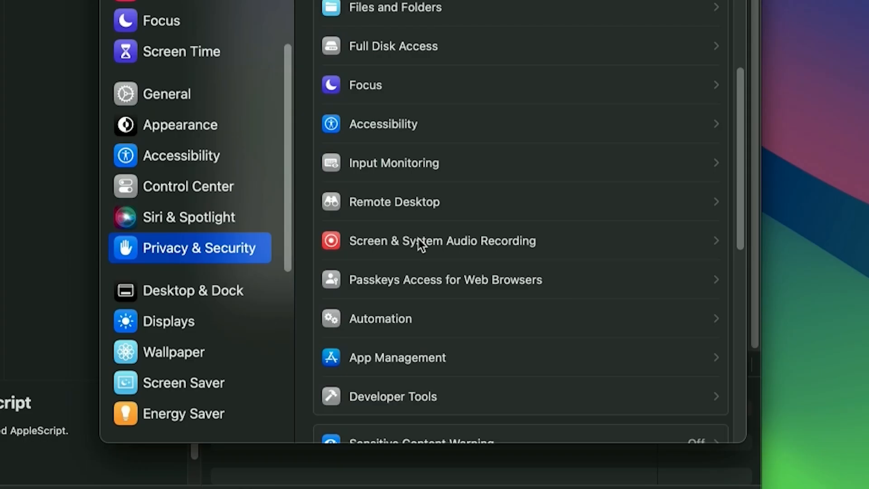
{"action": "left_click", "coordinate": [407, 240]}
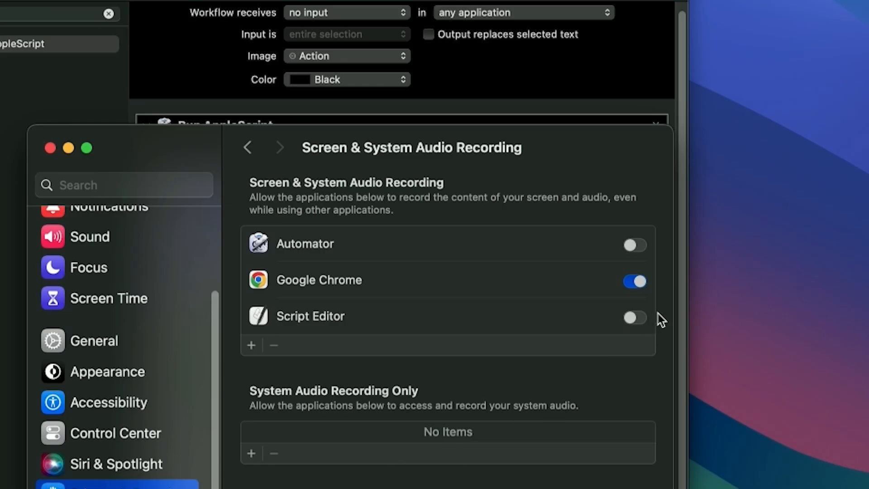
Allow Automator to record the screen, authorize the change with the account password, and quit and reopen Automator
{"action": "left_click", "coordinate": [632, 245]}
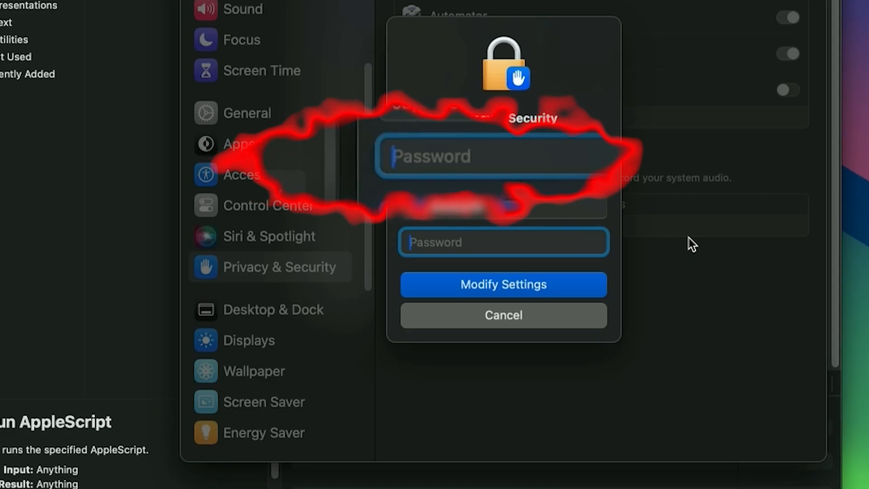
{"action": "type", "text": "•••••••"}
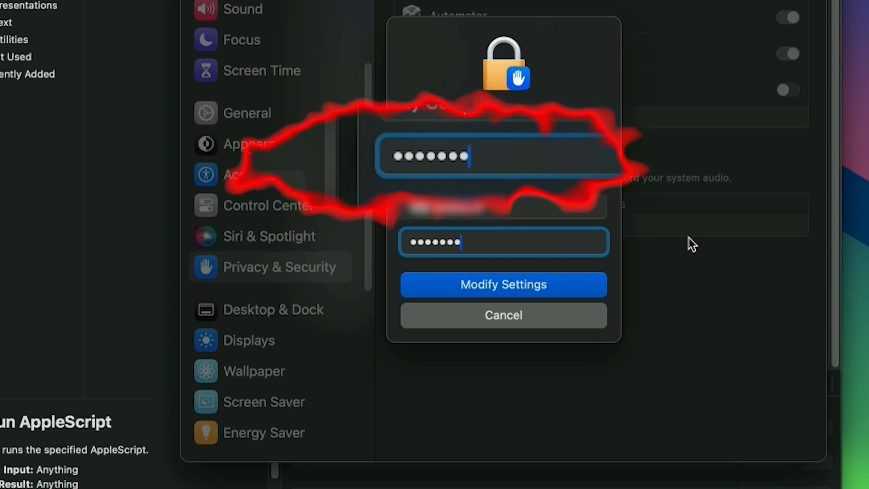
{"action": "key", "text": "Return"}
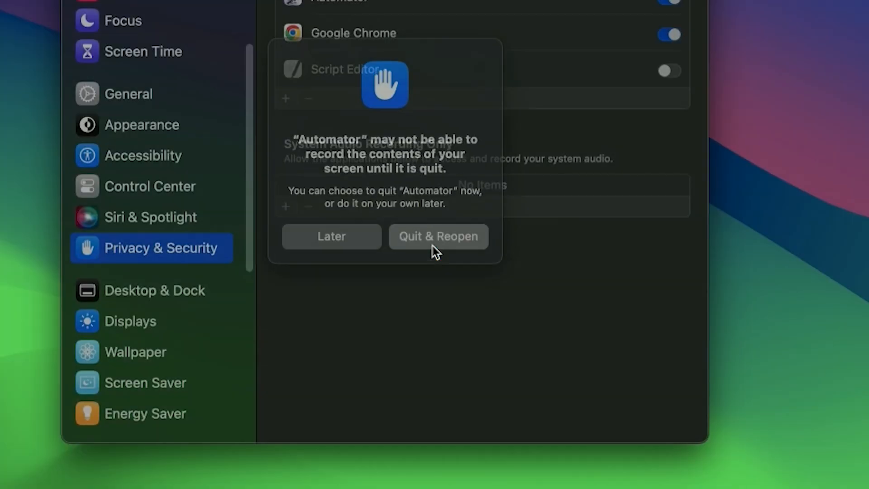
{"action": "left_click", "coordinate": [435, 246]}
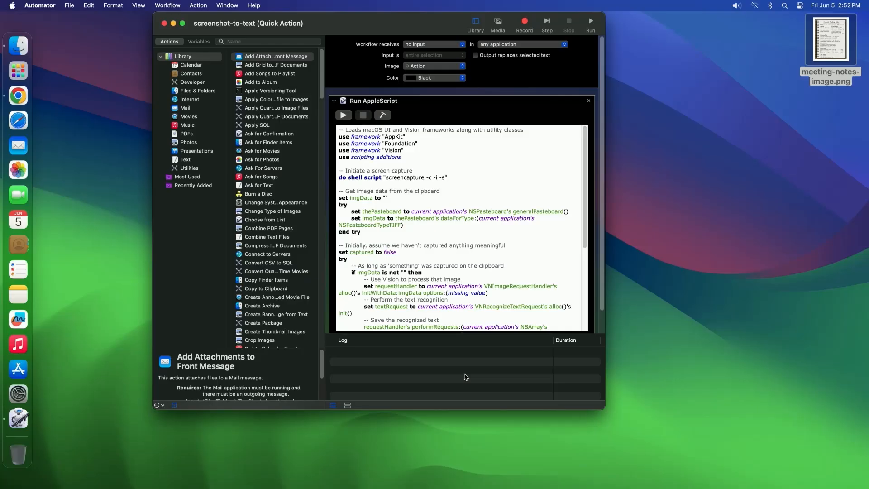
Open meeting-notes-image.png, run the AppleScript action, and capture the bullet list under Discussion Points
{"action": "double_click", "coordinate": [828, 32]}
{"action": "left_click", "coordinate": [395, 100]}
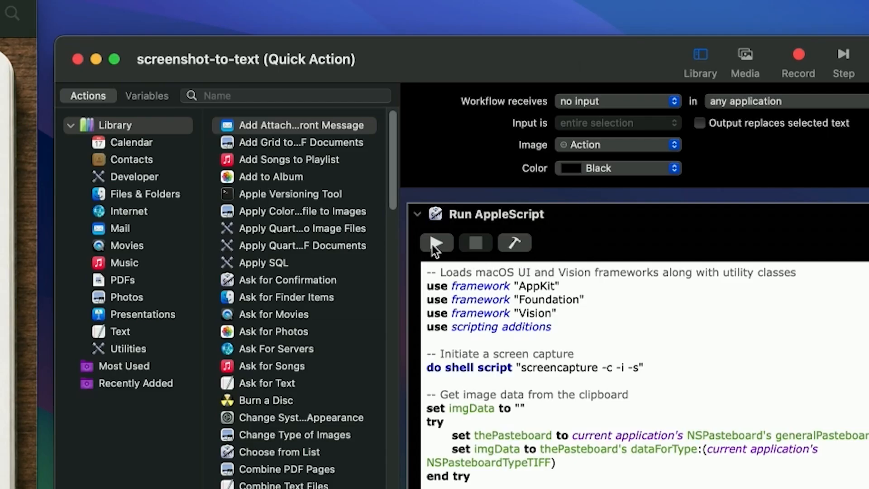
{"action": "left_click", "coordinate": [432, 242]}
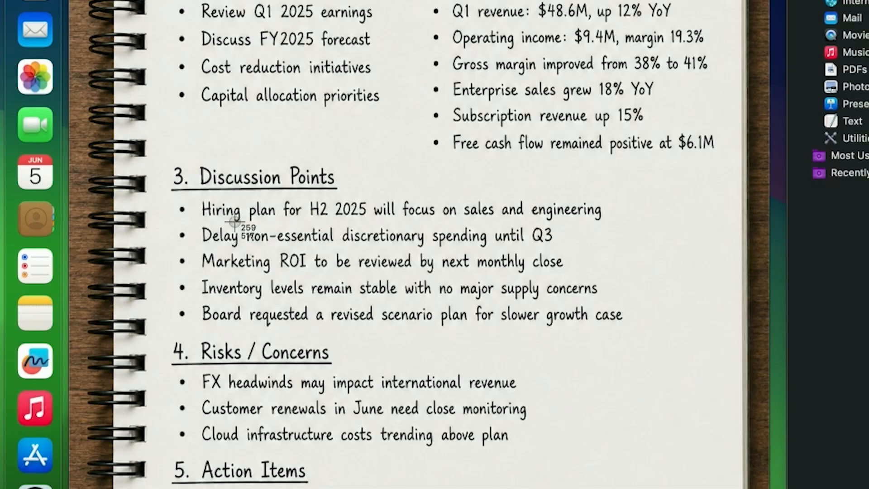
{"action": "left_click_drag", "start_coordinate": [189, 196], "coordinate": [638, 330]}
Switch to the Notes app and paste the captured text below the note's heading
{"action": "key", "text": "super+space"}
{"action": "type", "text": "notes"}
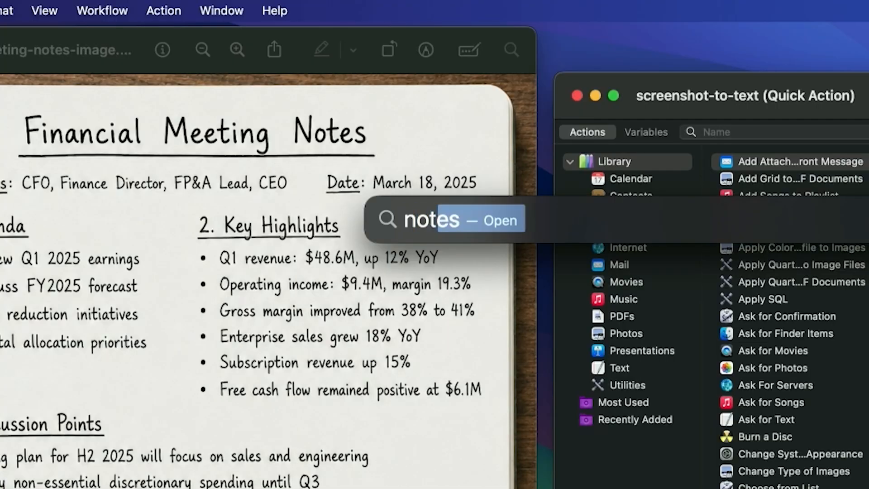
{"action": "key", "text": "Return"}
{"action": "right_click", "coordinate": [272, 189]}
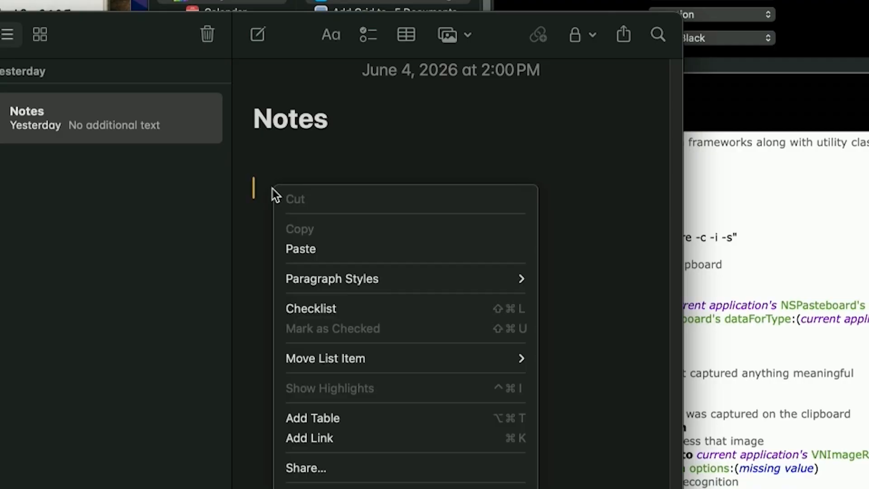
{"action": "left_click", "coordinate": [312, 248]}
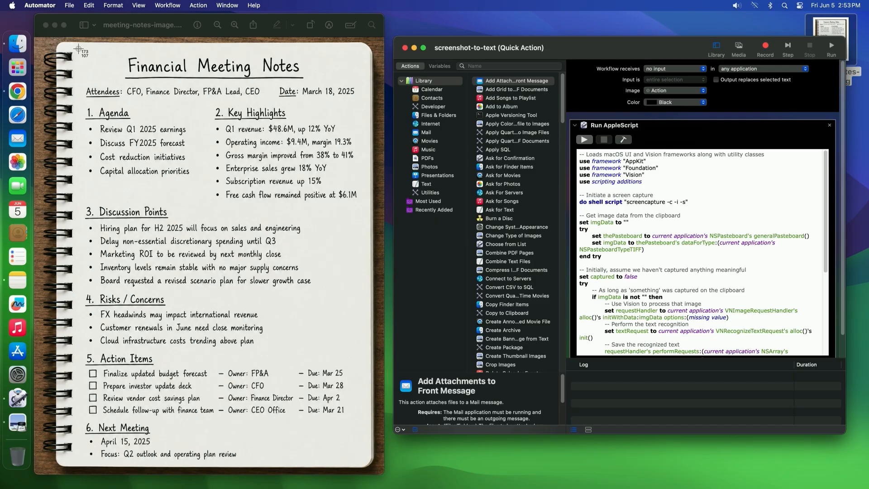
Capture the entire Financial Meeting Notes page as text and check the pasted result in the note
{"action": "left_click_drag", "start_coordinate": [78, 48], "coordinate": [366, 465]}
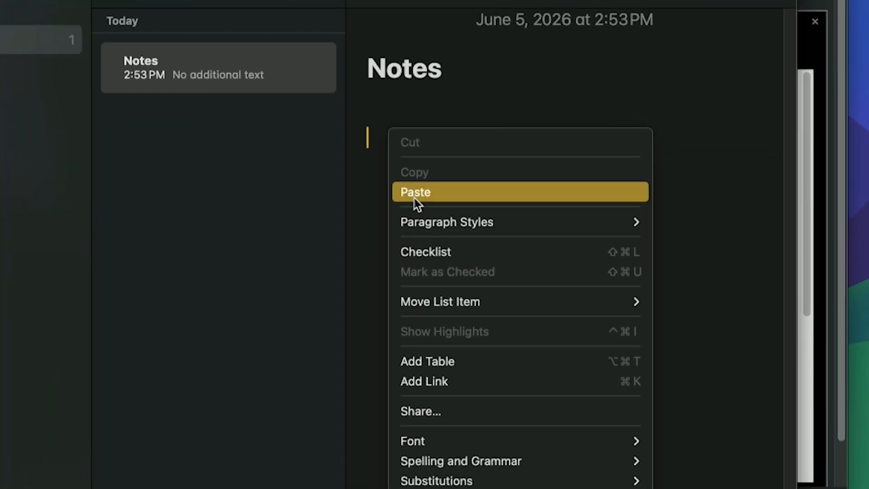
{"action": "left_click", "coordinate": [413, 194]}
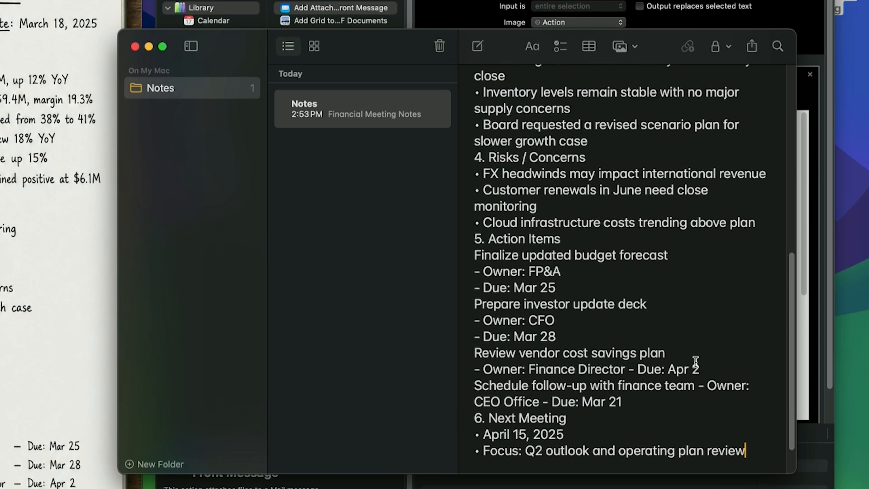
{"action": "scroll", "coordinate": [696, 361], "scroll_direction": "up", "scroll_amount": 1}
{"action": "scroll", "coordinate": [695, 362], "scroll_direction": "up", "scroll_amount": 10}
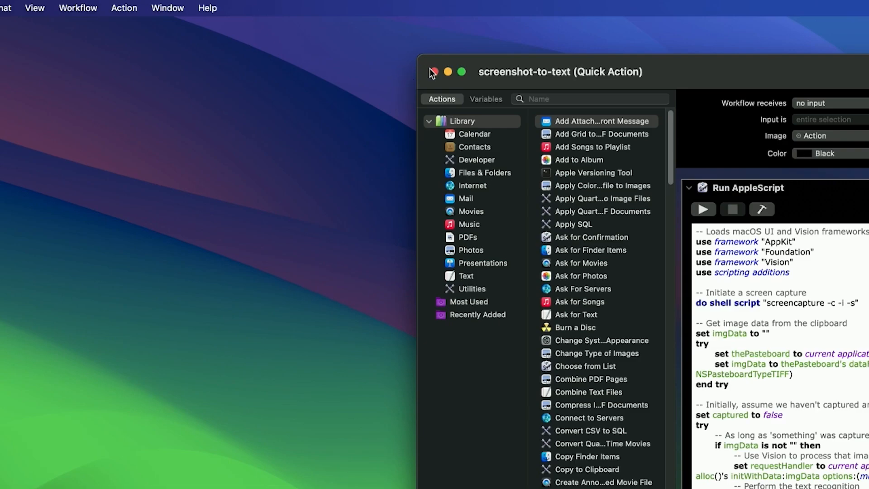
Close the screenshot-to-text workflow window and open the keyboard shortcuts settings in System Settings
{"action": "left_click", "coordinate": [429, 70]}
{"action": "key", "text": "super+space"}
{"action": "type", "text": "set"}
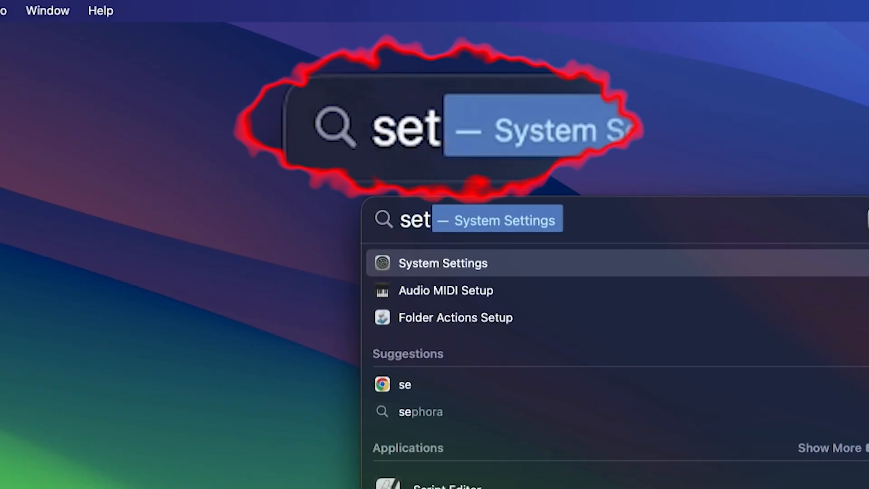
{"action": "type", "text": "tings"}
{"action": "key", "text": "Return"}
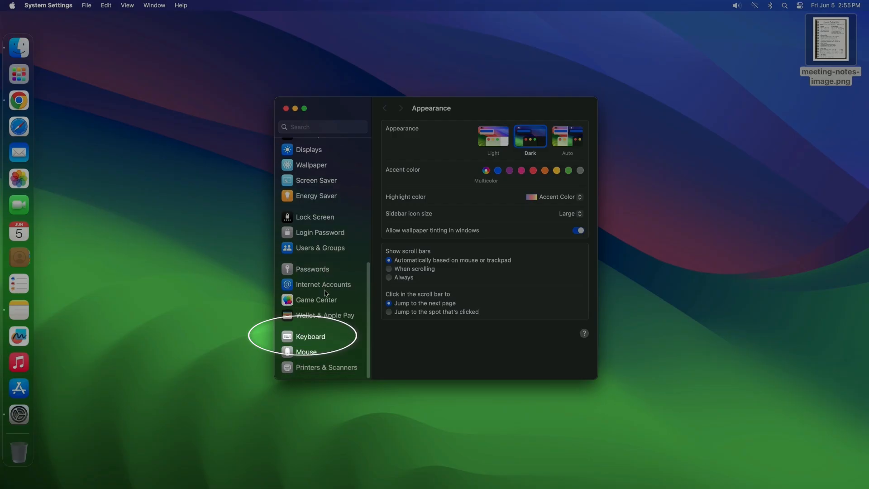
{"action": "left_click", "coordinate": [311, 337]}
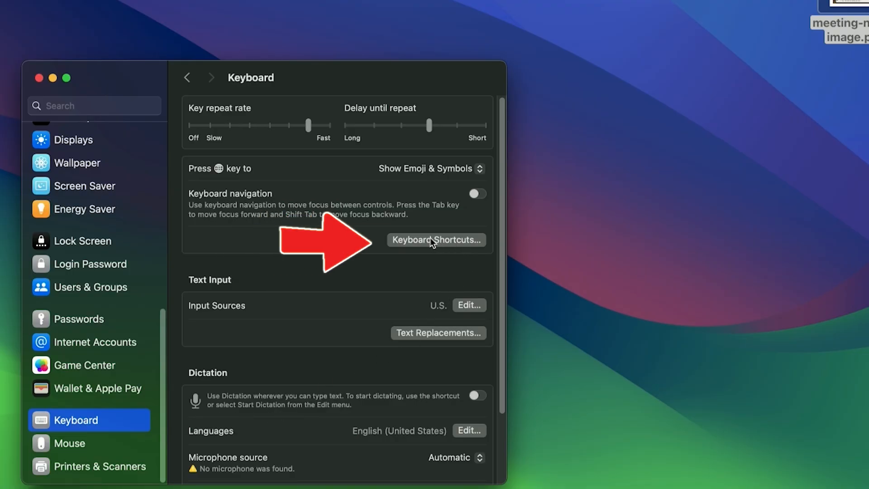
{"action": "left_click", "coordinate": [432, 240]}
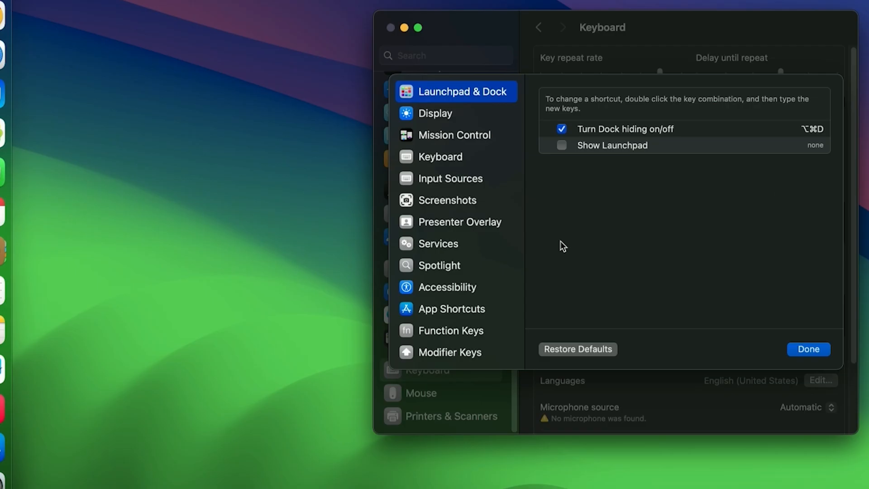
Assign the shortcut Option+Shift+Command+O to the screenshot-to-text service in the General group and confirm the shortcut settings
{"action": "left_click", "coordinate": [429, 246]}
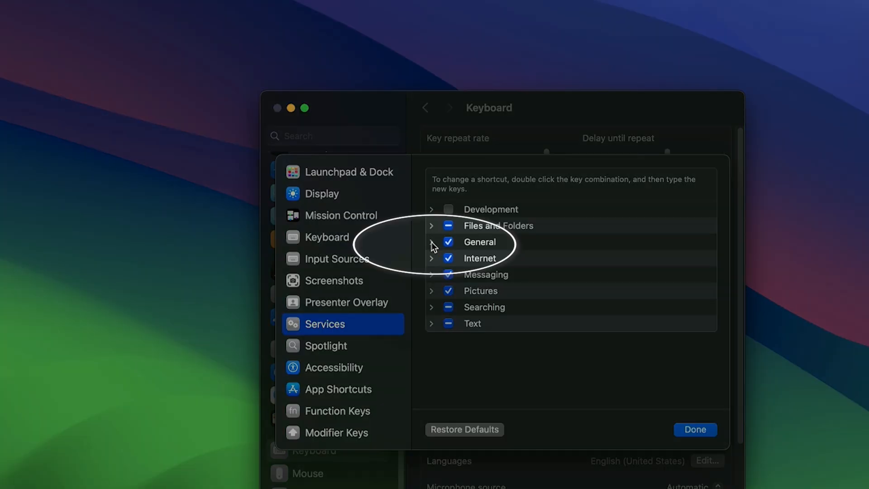
{"action": "left_click", "coordinate": [432, 244]}
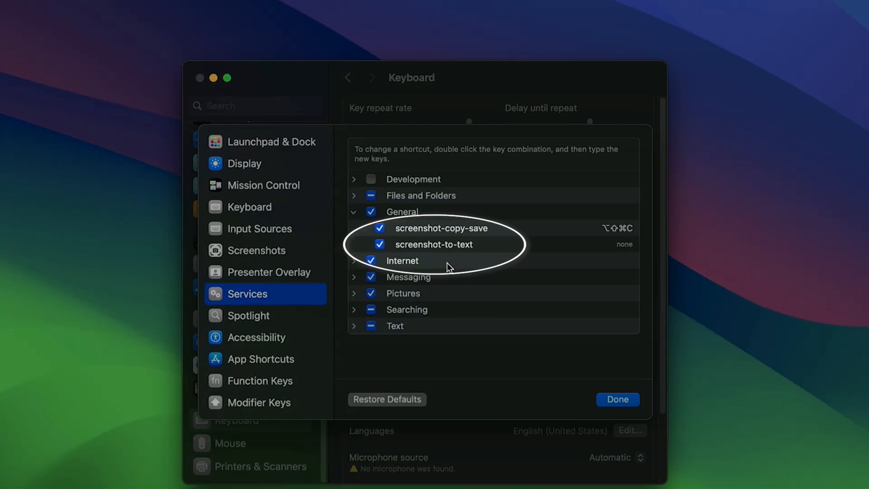
{"action": "left_click", "coordinate": [435, 244]}
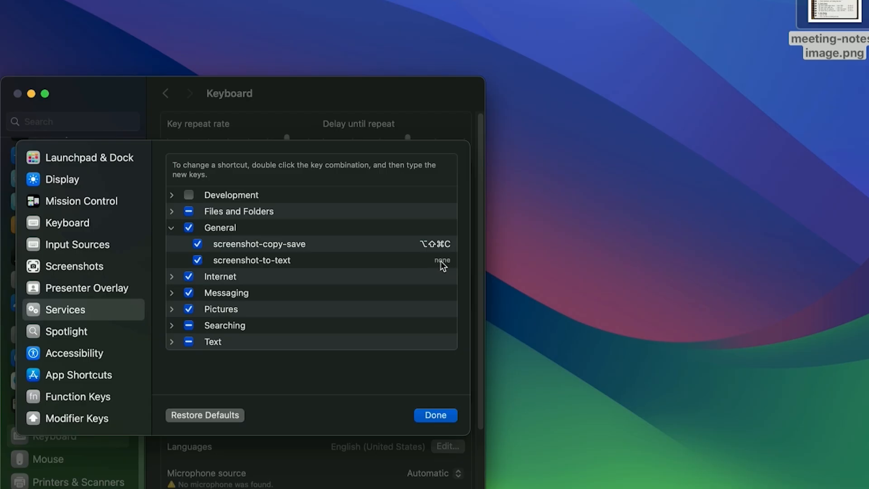
{"action": "double_click", "coordinate": [623, 245]}
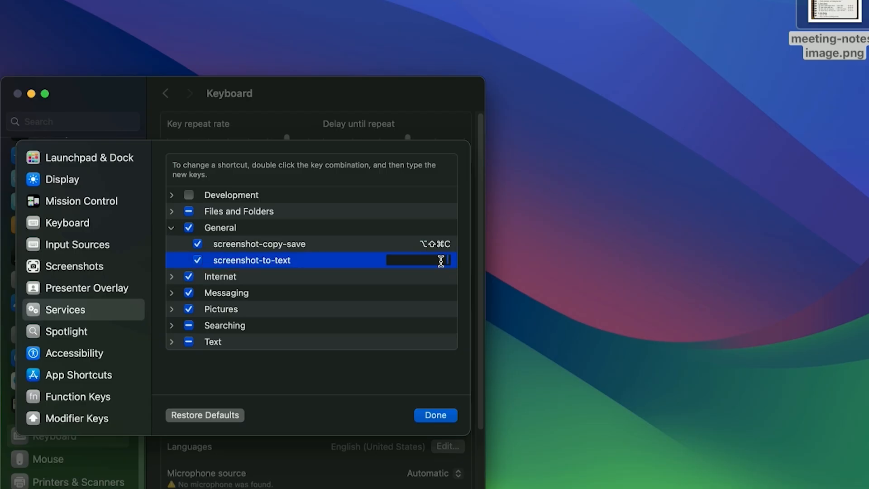
{"action": "key", "text": "alt+shift+super+o"}
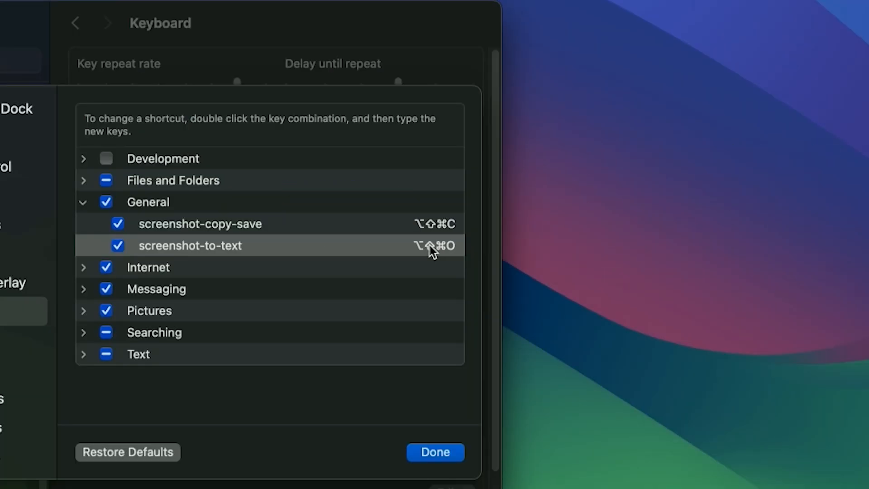
{"action": "left_click", "coordinate": [430, 246]}
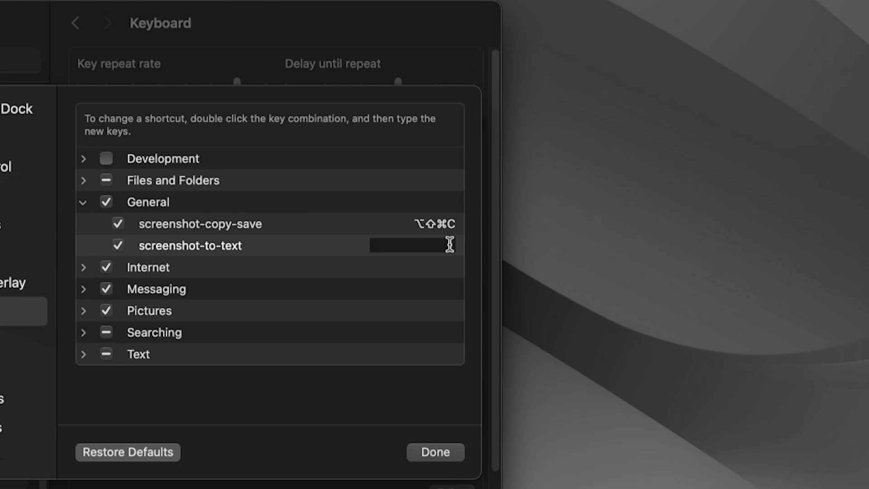
{"action": "key", "text": "alt+shift+super+o"}
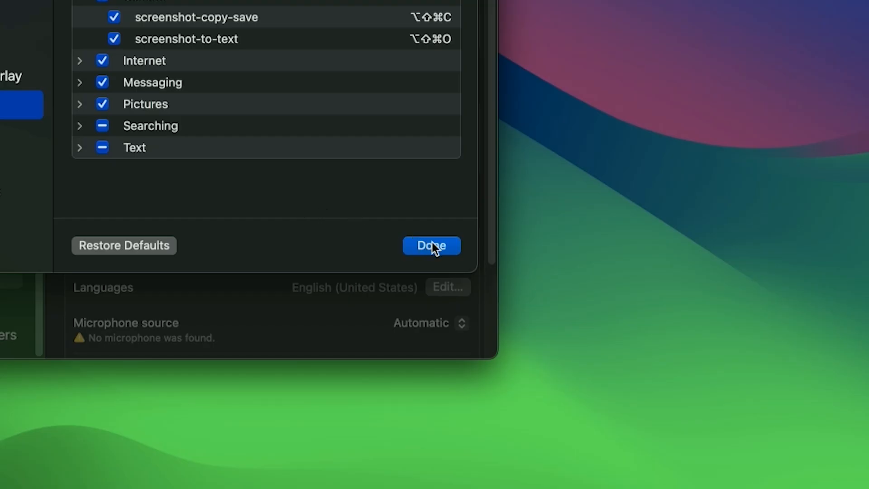
{"action": "left_click", "coordinate": [432, 245]}
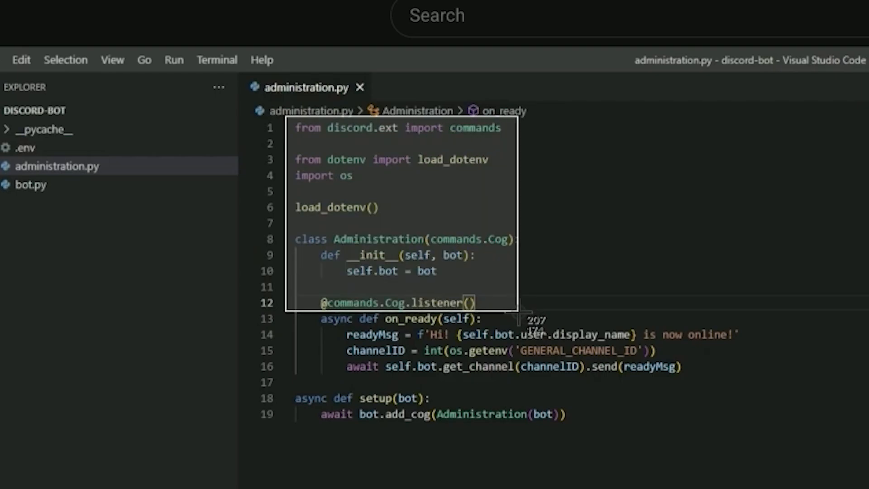
Capture the Python code shown in administration.py as text and paste it
{"action": "left_click_drag", "start_coordinate": [519, 259], "coordinate": [746, 441]}
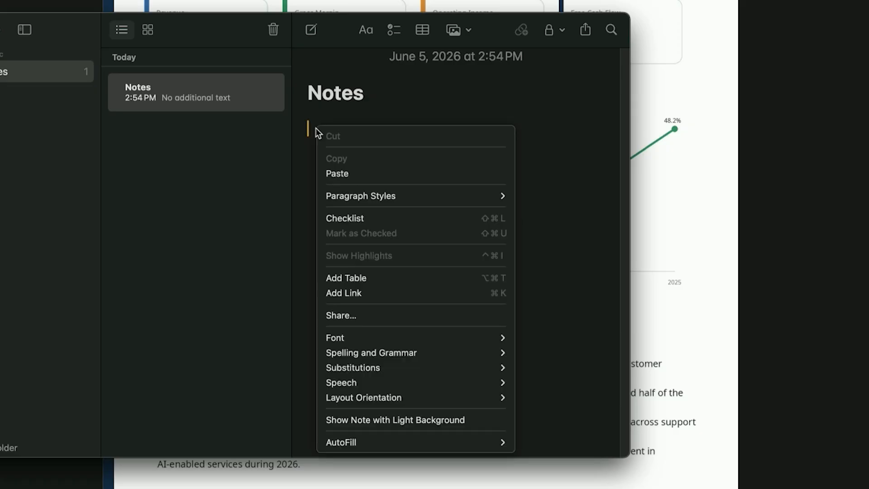
{"action": "right_click", "coordinate": [316, 128]}
{"action": "left_click", "coordinate": [344, 174]}
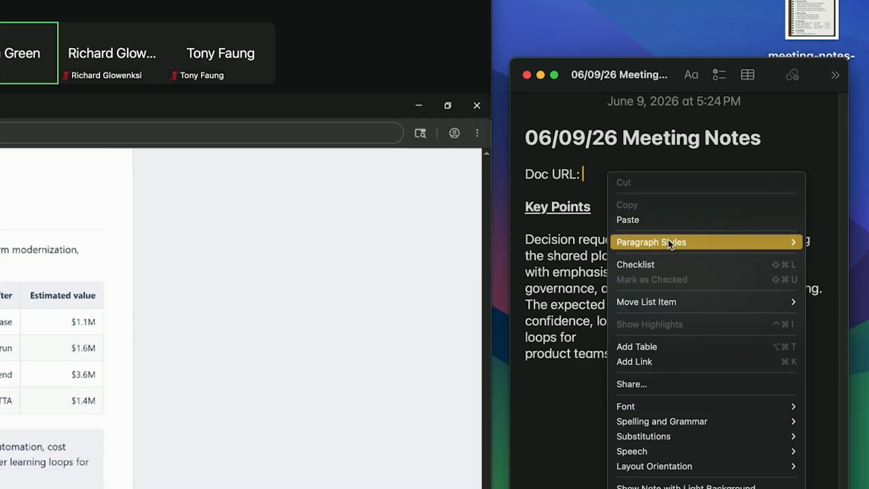
Paste the captured document address after "Doc URL:" in the 06/09/26 Meeting Notes note
{"action": "left_click", "coordinate": [634, 220]}
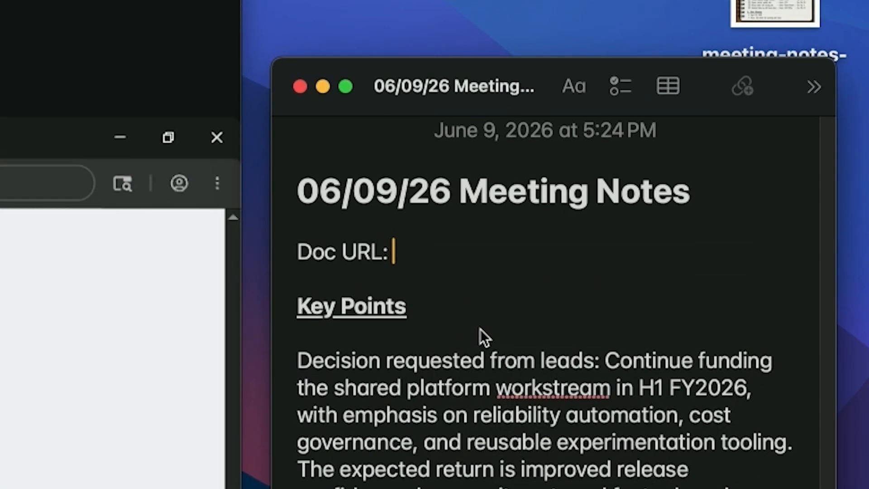
{"action": "type", "text": "https://app-internal.sites/business-division-6/2026/financial_impact_overview"}
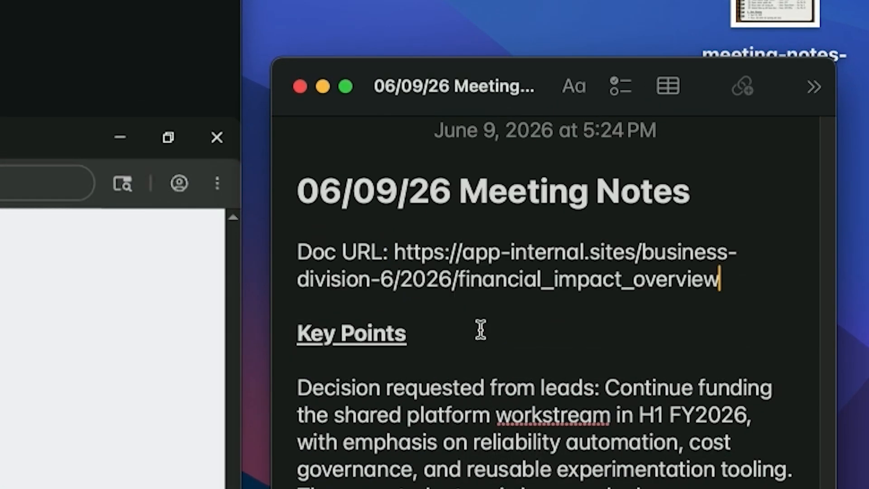